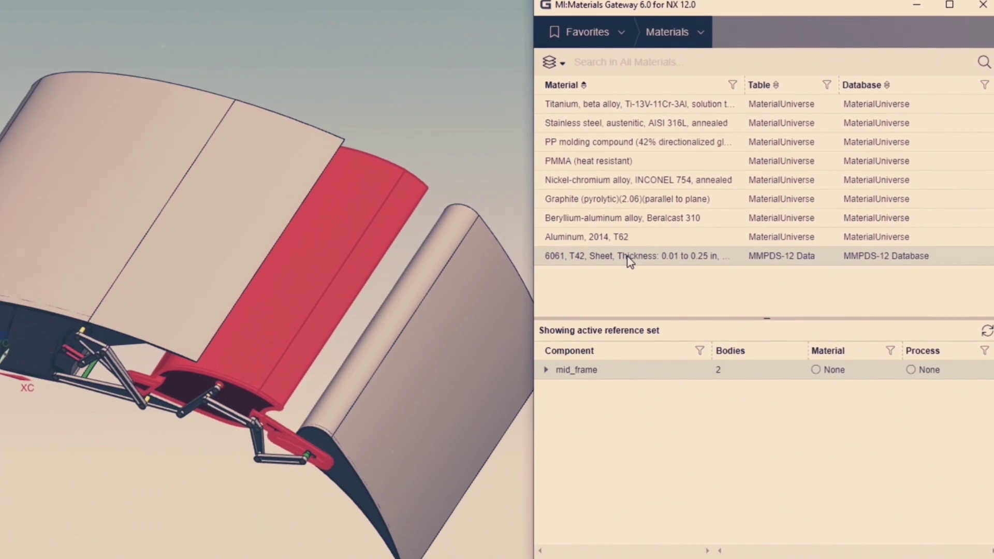
Step: Bring up the actions for the 6061 T42 MMPDS-12 sheet row to assign it to mid_frame
right_click(630, 261)
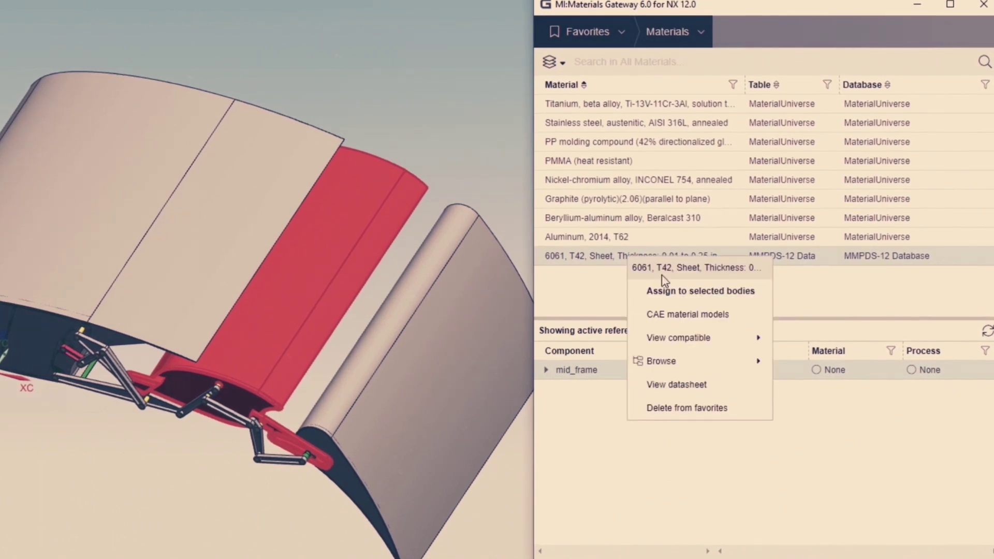